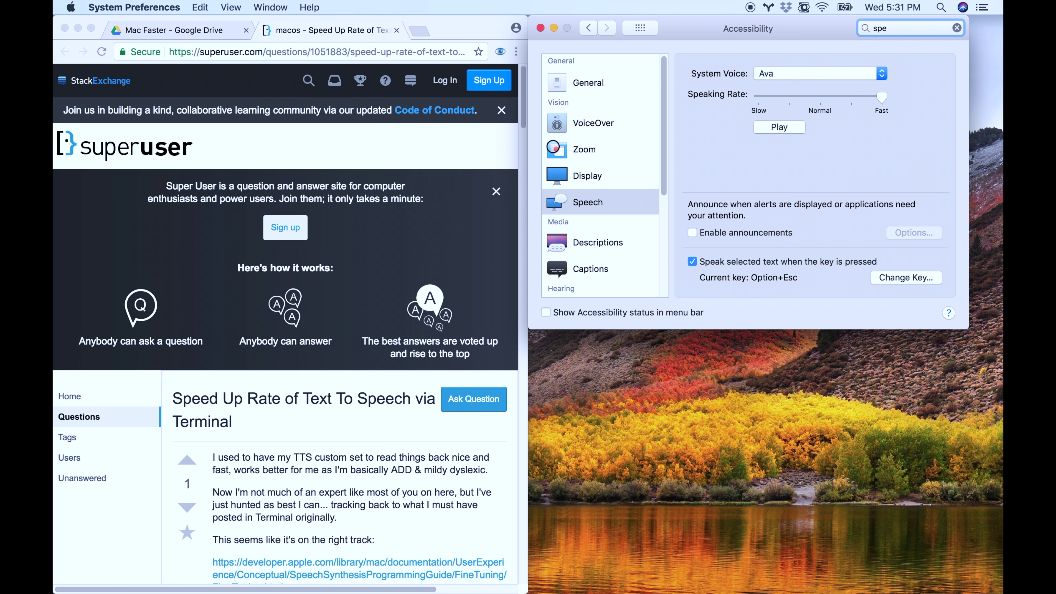
Step: Scroll through the Super User text-to-speech question, then switch to the 'Mac Faster - Google Drive' tab
{"action": "scroll", "coordinate": [325, 292], "scroll_direction": "down", "scroll_amount": 10}
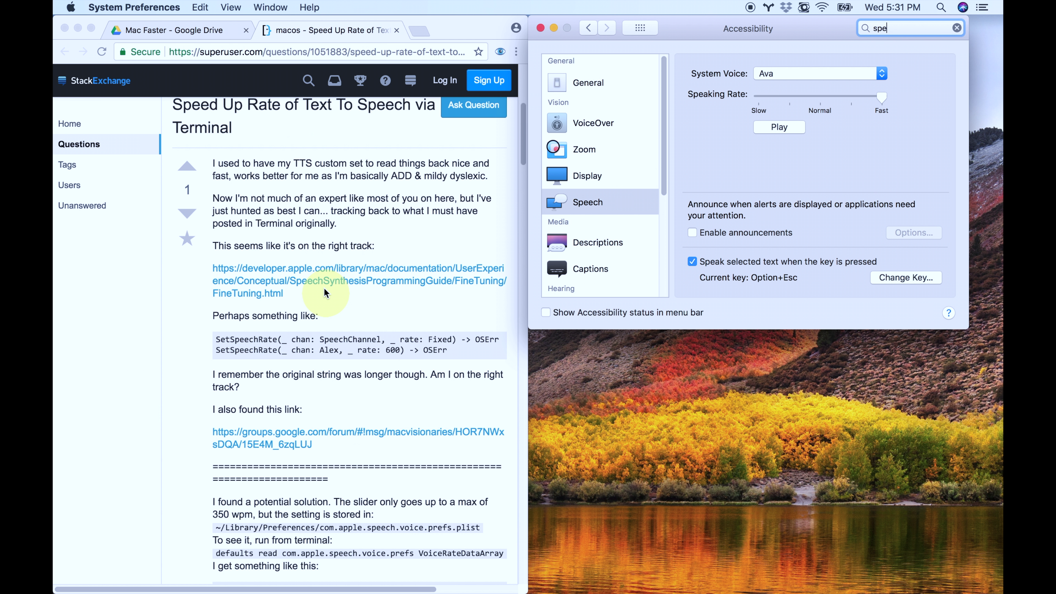
{"action": "scroll", "coordinate": [326, 293], "scroll_direction": "up", "scroll_amount": 10}
{"action": "scroll", "coordinate": [329, 291], "scroll_direction": "down", "scroll_amount": 10}
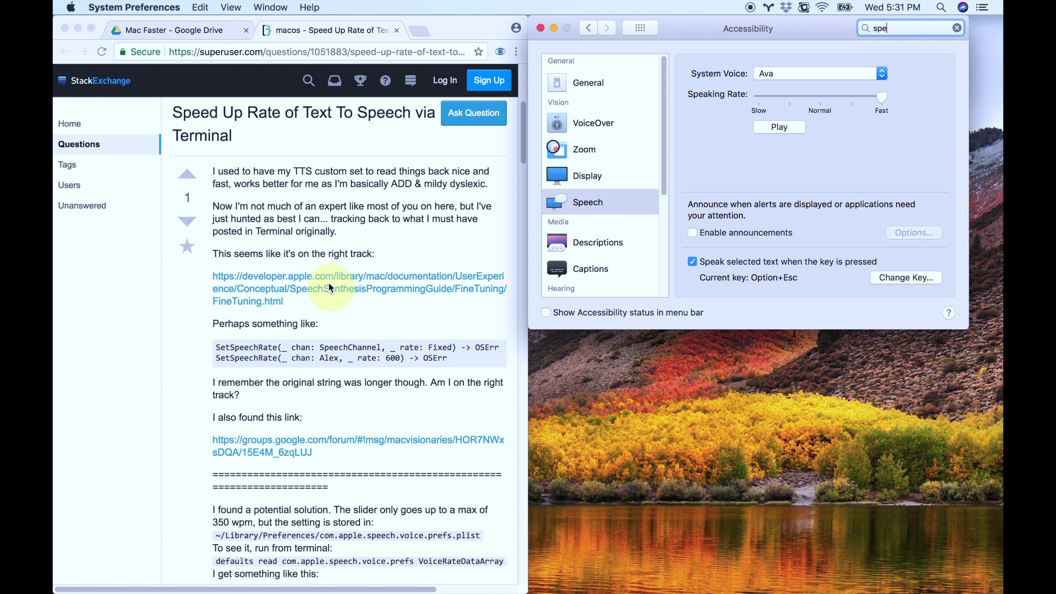
{"action": "scroll", "coordinate": [329, 288], "scroll_direction": "up", "scroll_amount": 10}
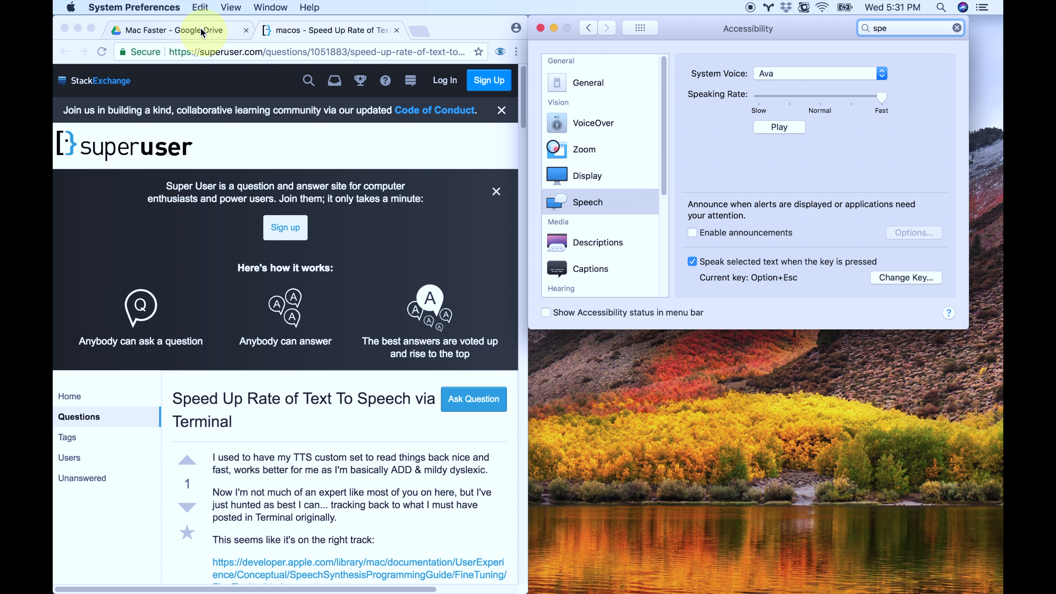
{"action": "left_click", "coordinate": [194, 36]}
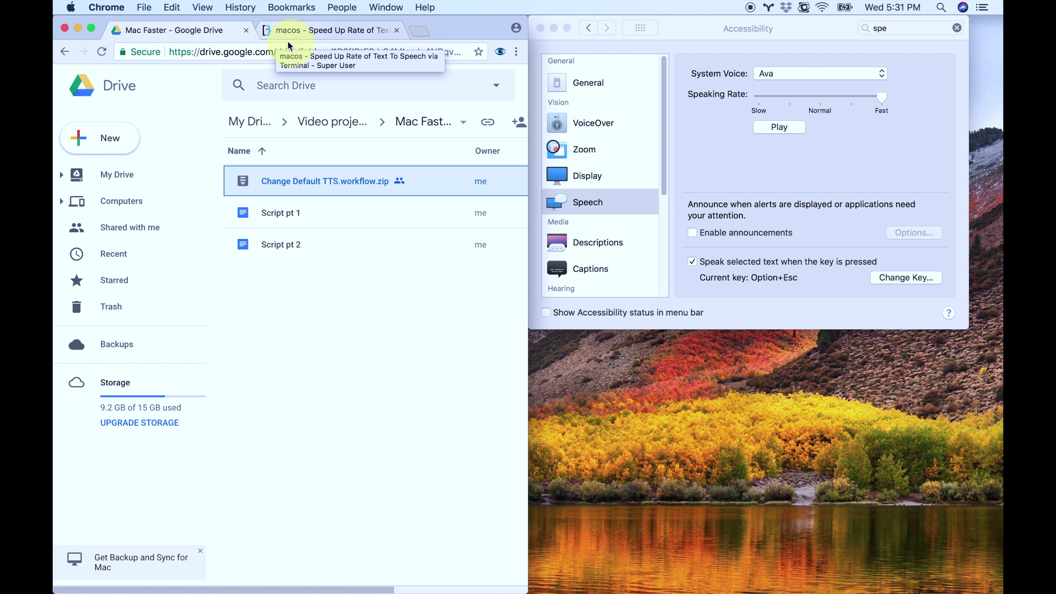
Step: Preview Change Default TTS.workflow.zip in Google Drive and download the 114 KB file
{"action": "double_click", "coordinate": [332, 180]}
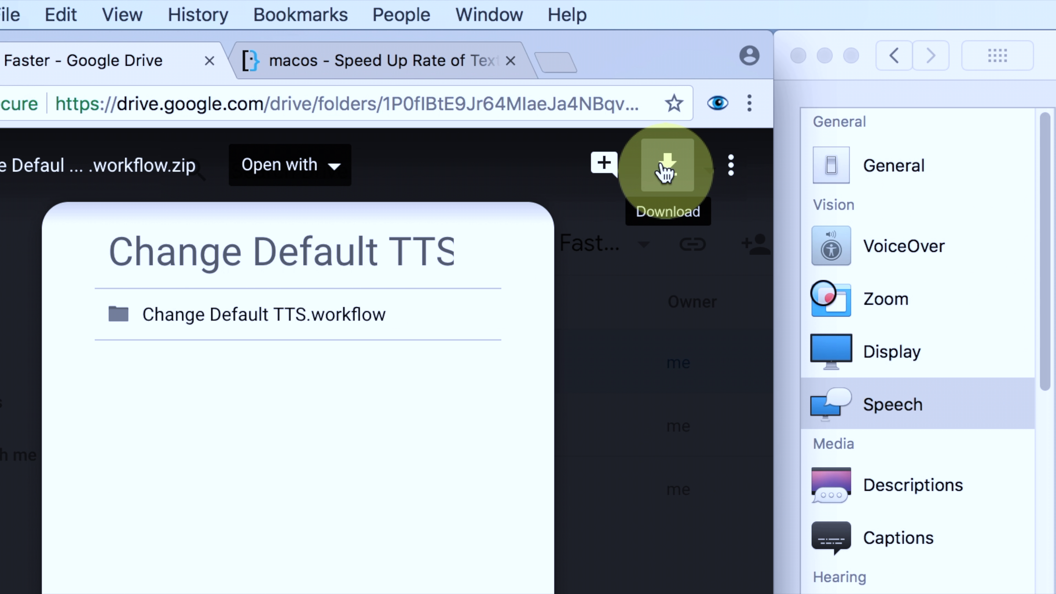
{"action": "left_click", "coordinate": [665, 171]}
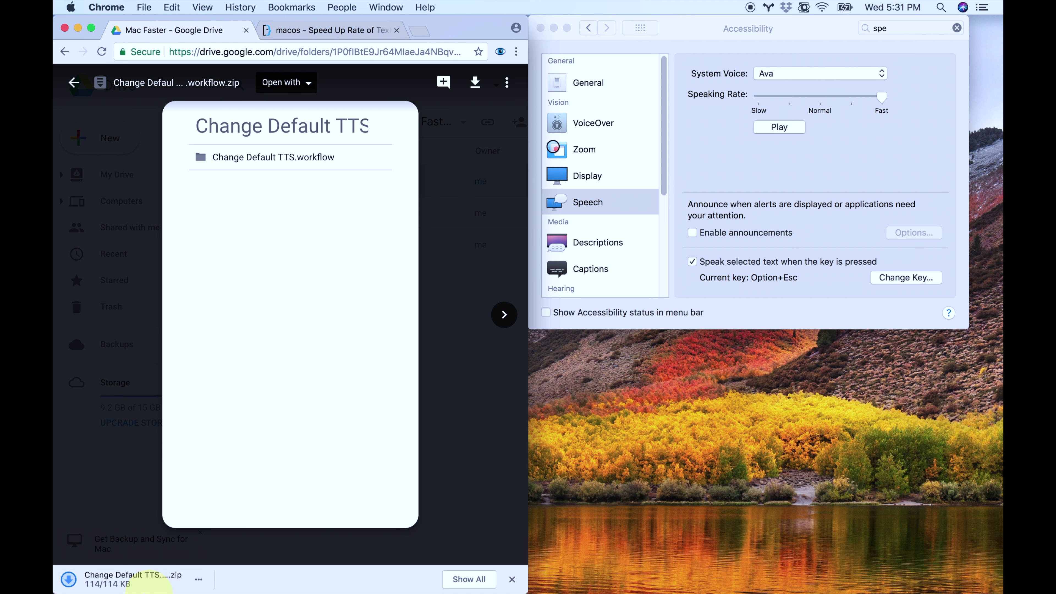
{"action": "mouse_move", "coordinate": [139, 586]}
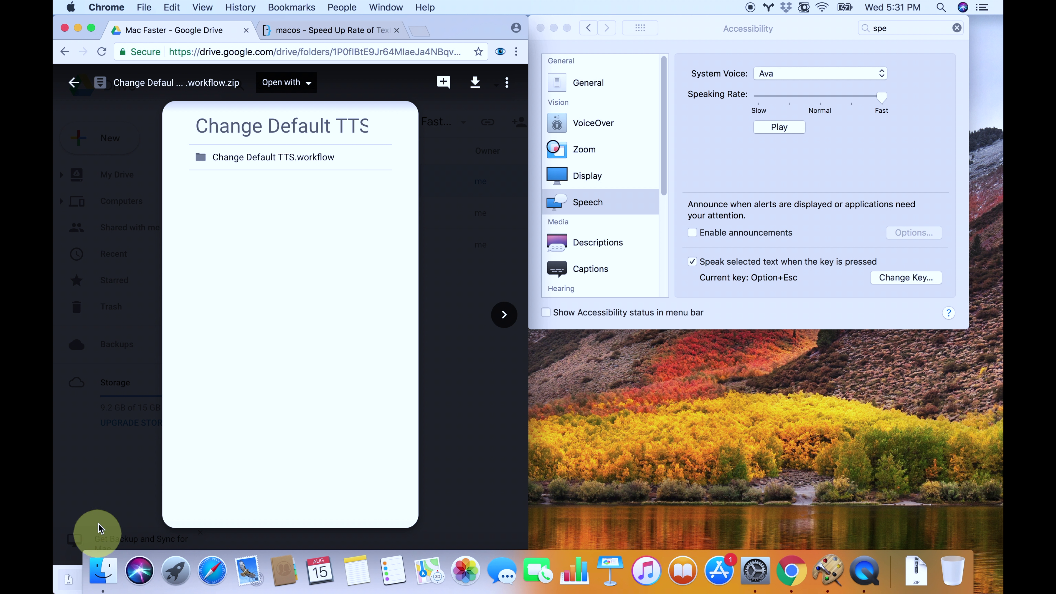
Step: Unpack the downloaded zip and install Change Default TTS.workflow as a service from Downloads
{"action": "left_click", "coordinate": [77, 574]}
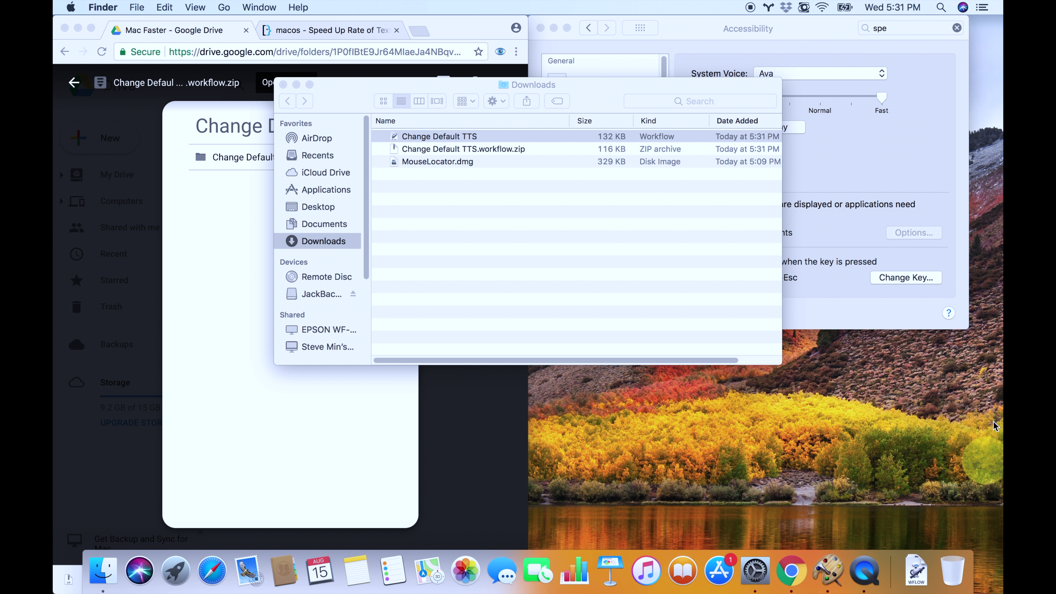
{"action": "left_click", "coordinate": [523, 148]}
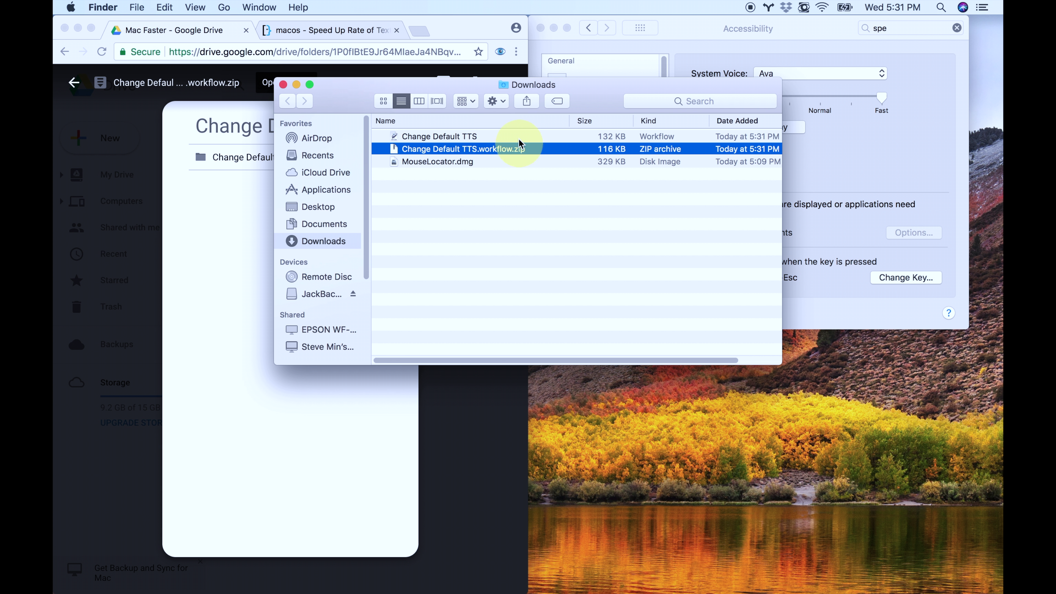
{"action": "left_click", "coordinate": [490, 140]}
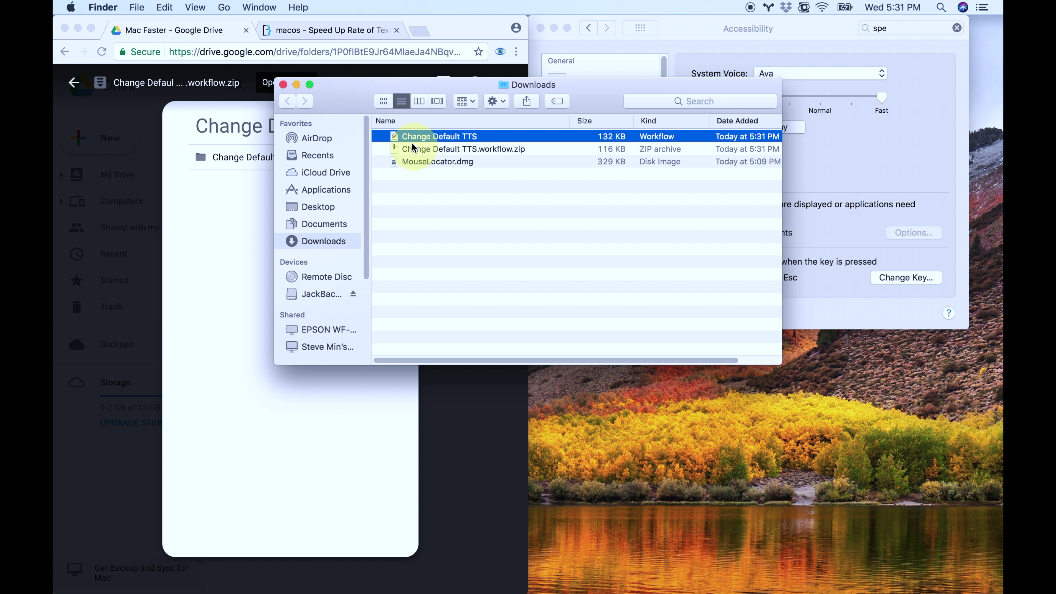
{"action": "double_click", "coordinate": [446, 139]}
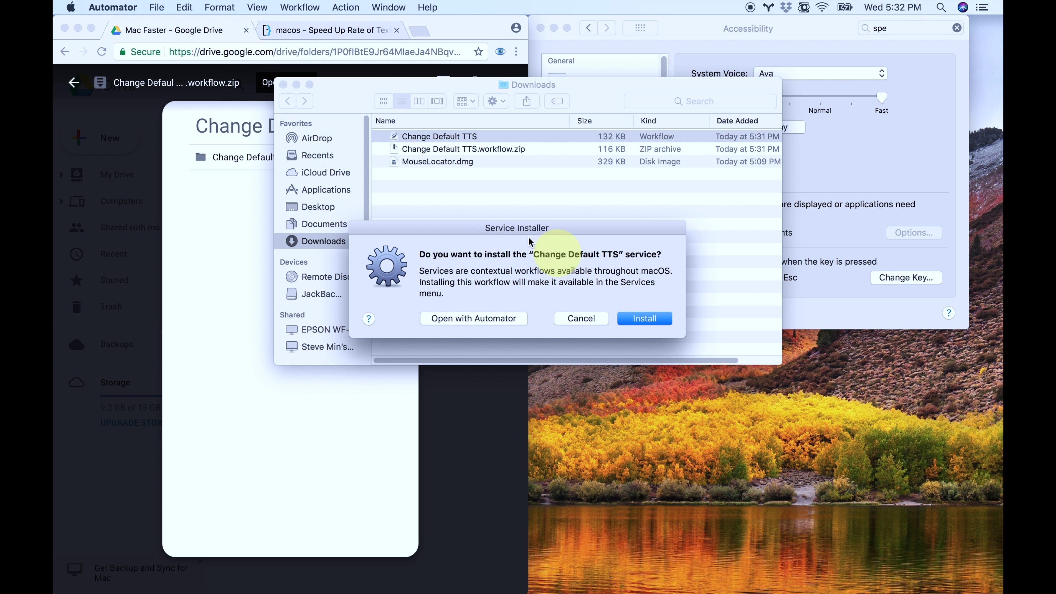
{"action": "left_click", "coordinate": [640, 322]}
{"action": "left_click", "coordinate": [642, 305]}
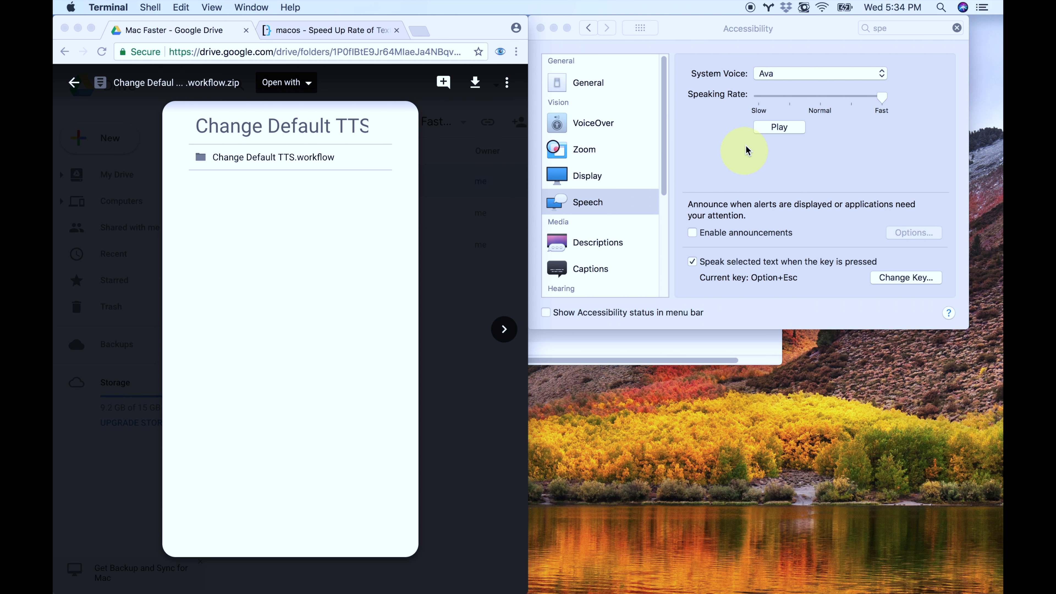
Step: Launch Change Default TTS from Finder's Services menu to get the words-per-minute prompt showing 500
{"action": "left_click", "coordinate": [744, 156]}
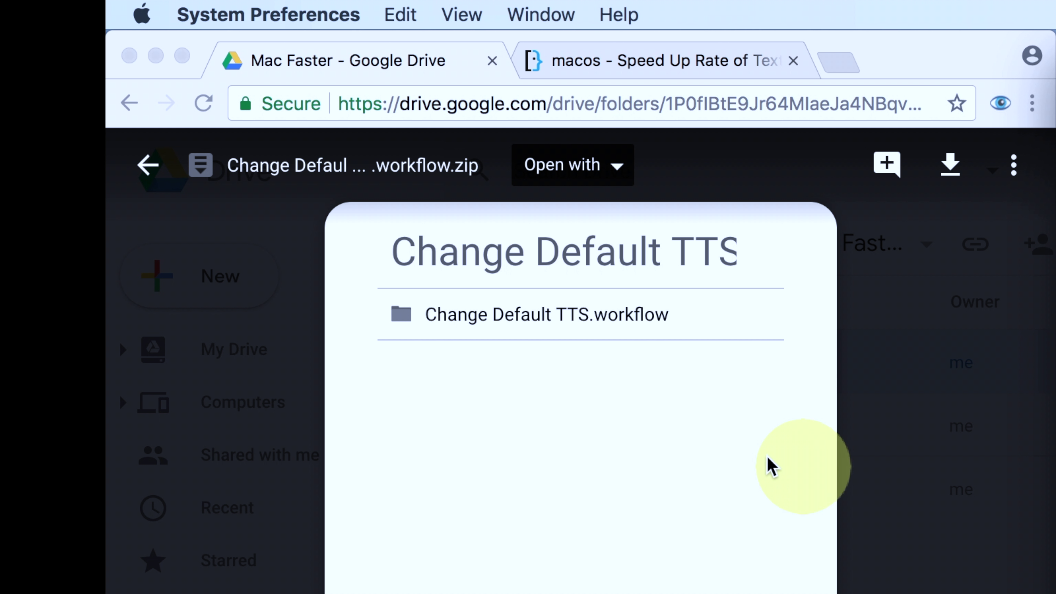
{"action": "left_click", "coordinate": [744, 463]}
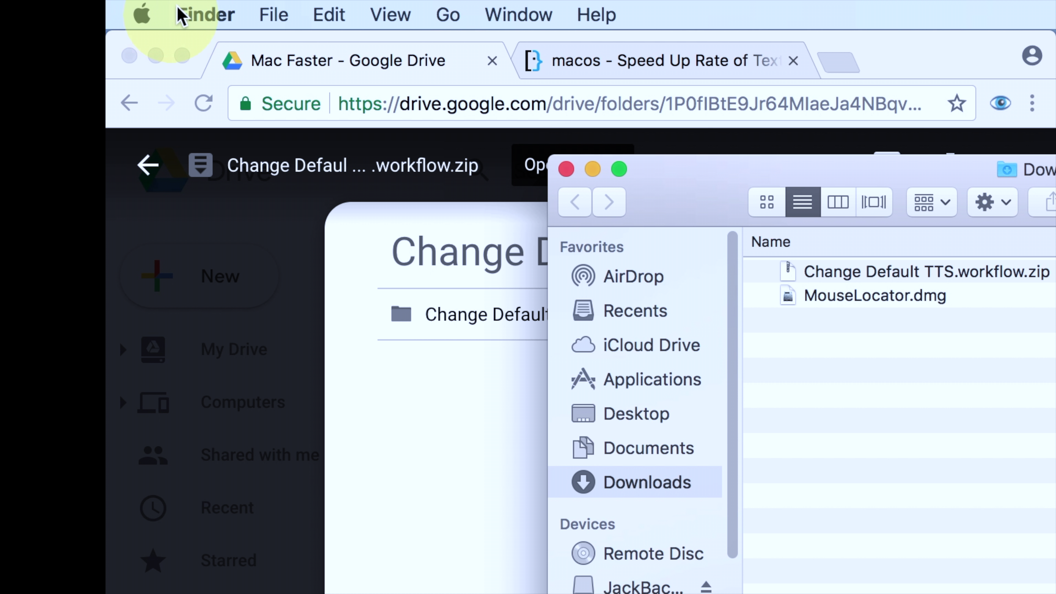
{"action": "left_click", "coordinate": [191, 14]}
{"action": "mouse_move", "coordinate": [283, 170]}
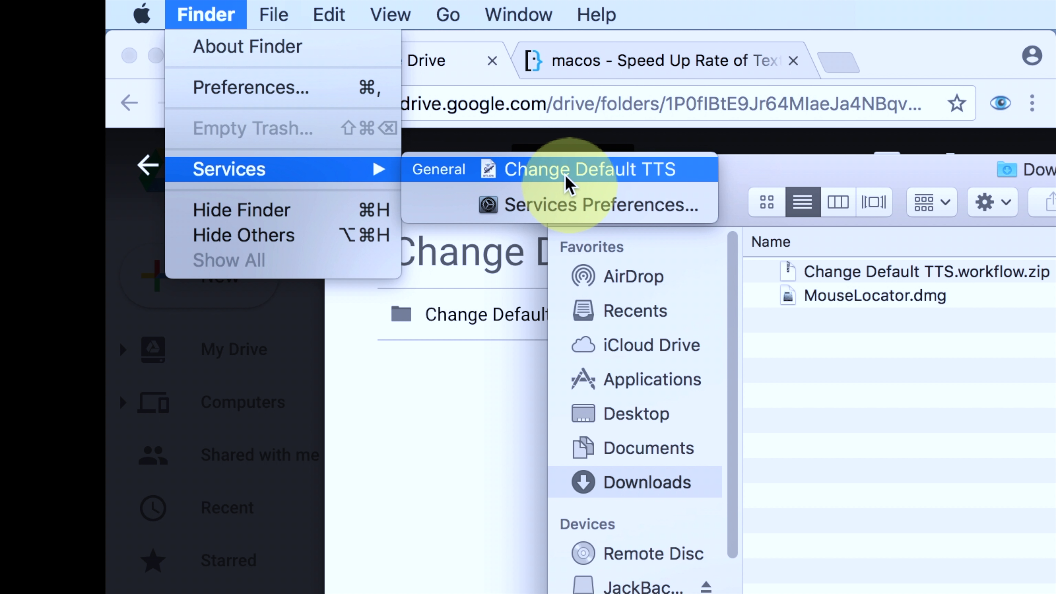
{"action": "left_click", "coordinate": [553, 170]}
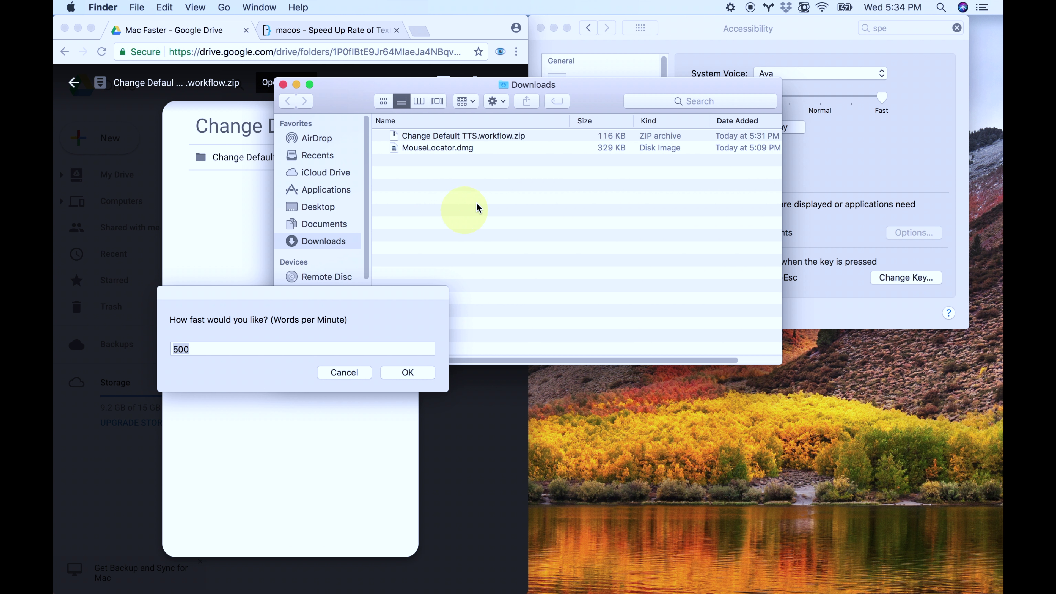
{"action": "left_click", "coordinate": [886, 112]}
Step: Move the Speaking Rate slider toward Fast, play a sample, and enter 720 words per minute
{"action": "mouse_move", "coordinate": [881, 99]}
{"action": "left_mouse_down"}
{"action": "mouse_move", "coordinate": [828, 107]}
{"action": "mouse_move", "coordinate": [882, 99]}
{"action": "left_mouse_up"}
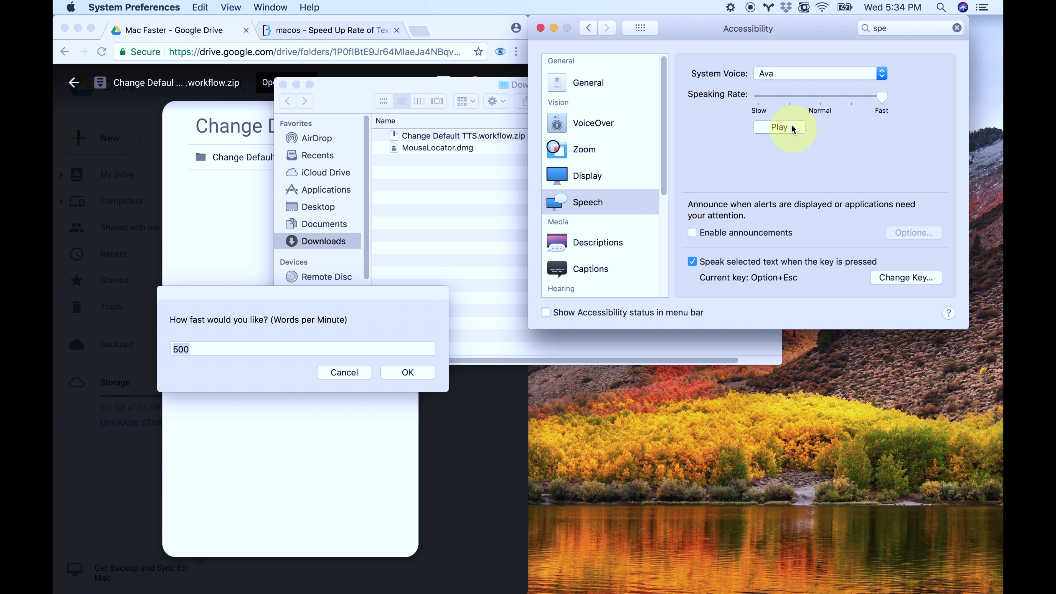
{"action": "left_click", "coordinate": [779, 127]}
{"action": "left_click", "coordinate": [376, 310]}
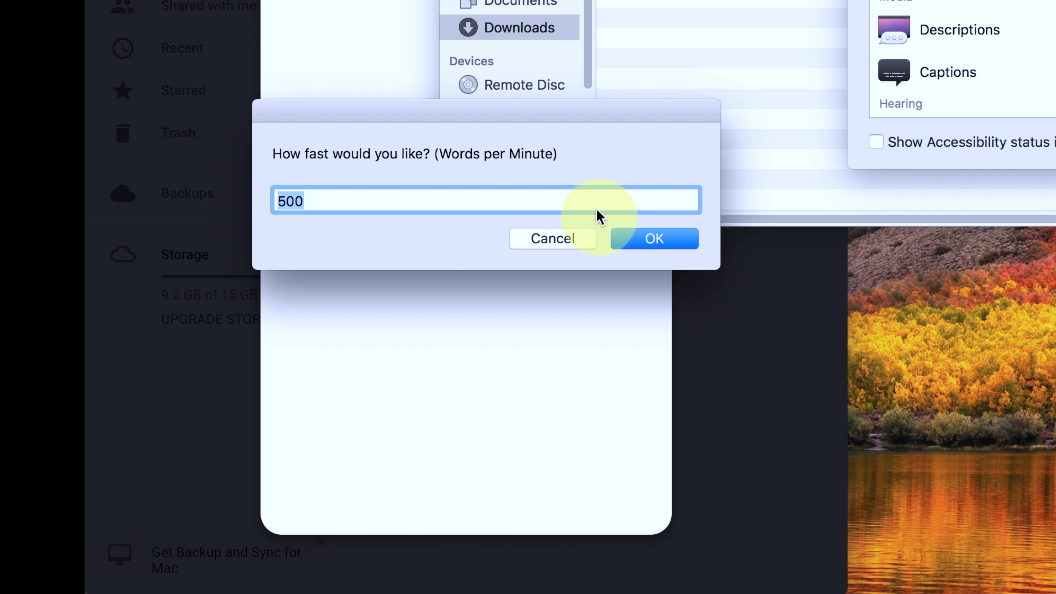
{"action": "type", "text": "720"}
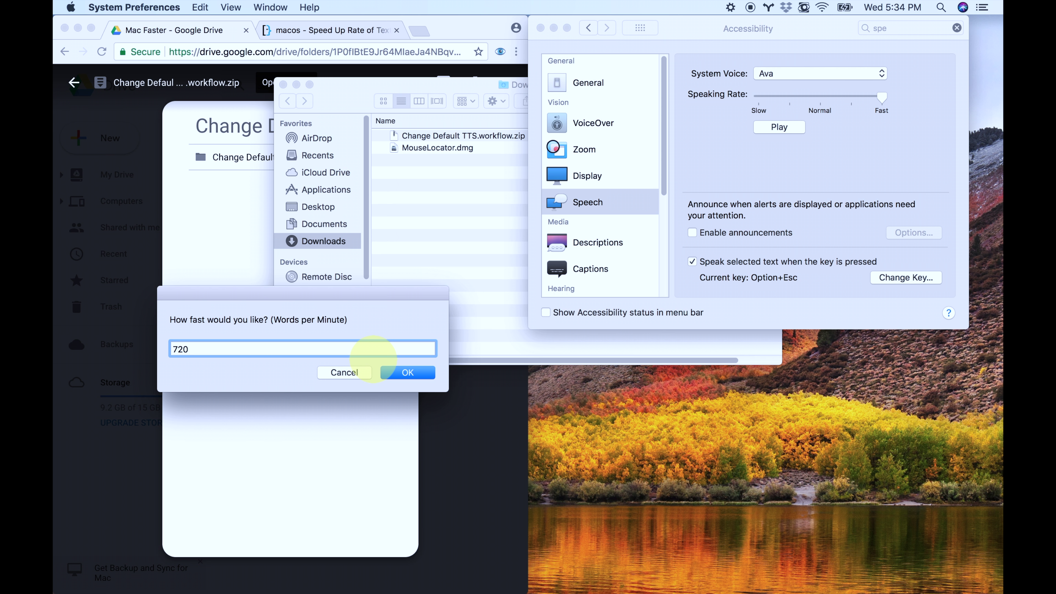
{"action": "key", "text": "Return"}
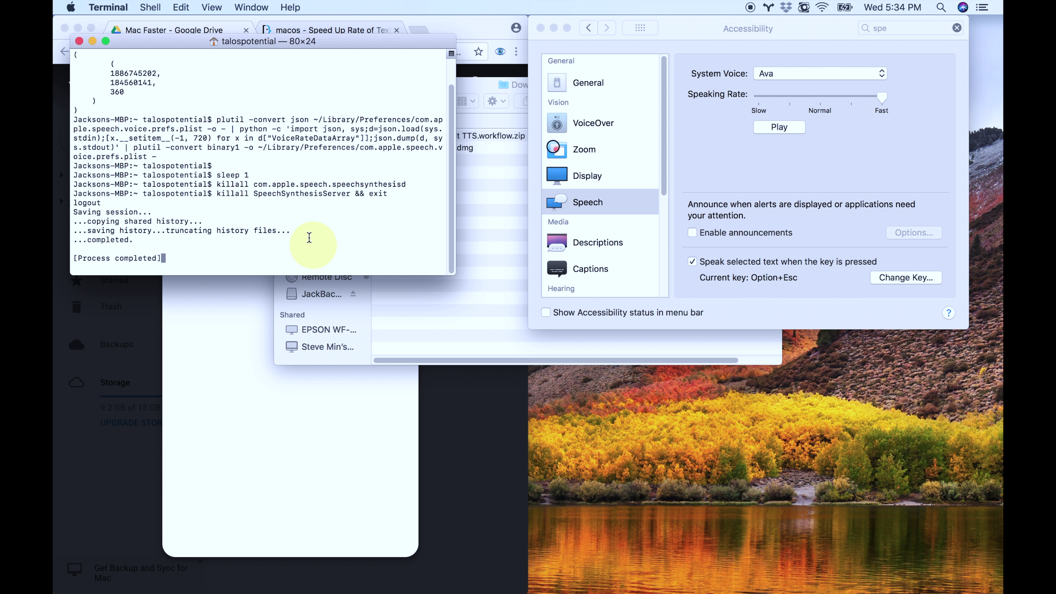
Step: Let Terminal finish applying the 720 wpm rate, then bring Downloads and Chrome forward
{"action": "triple_click", "coordinate": [185, 166]}
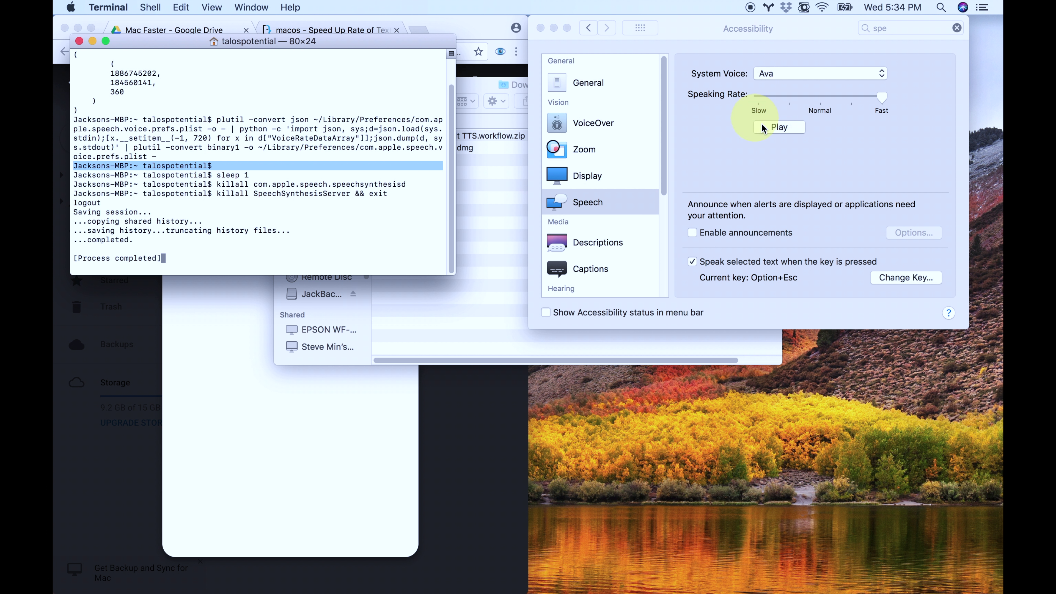
{"action": "left_click", "coordinate": [402, 314]}
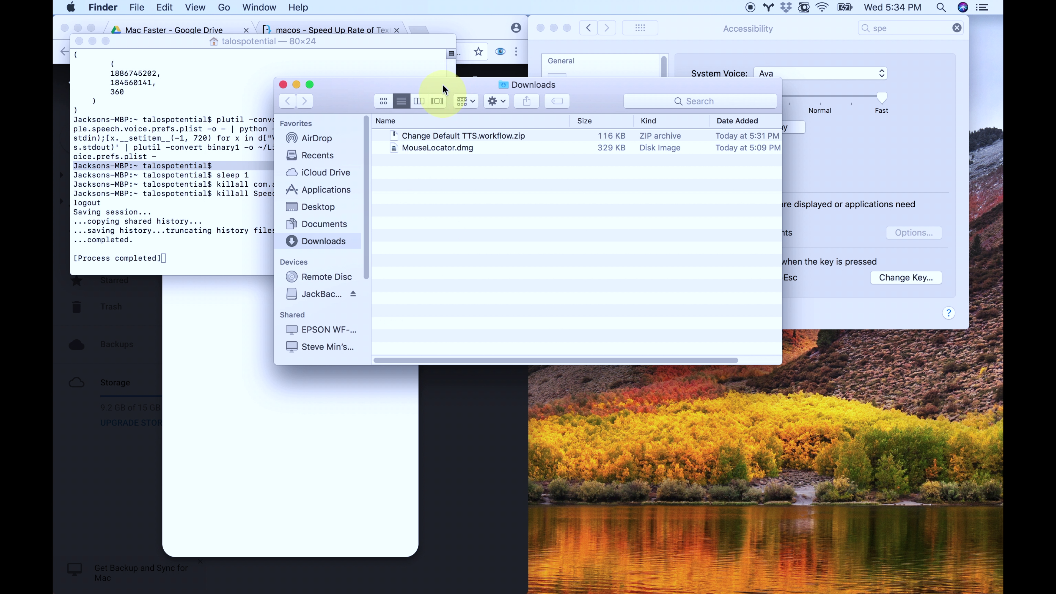
{"action": "left_click", "coordinate": [460, 33]}
Step: Search 'project gutenberg' in a new Chrome tab and open the gutenberg.org home page
{"action": "key", "text": "super+t"}
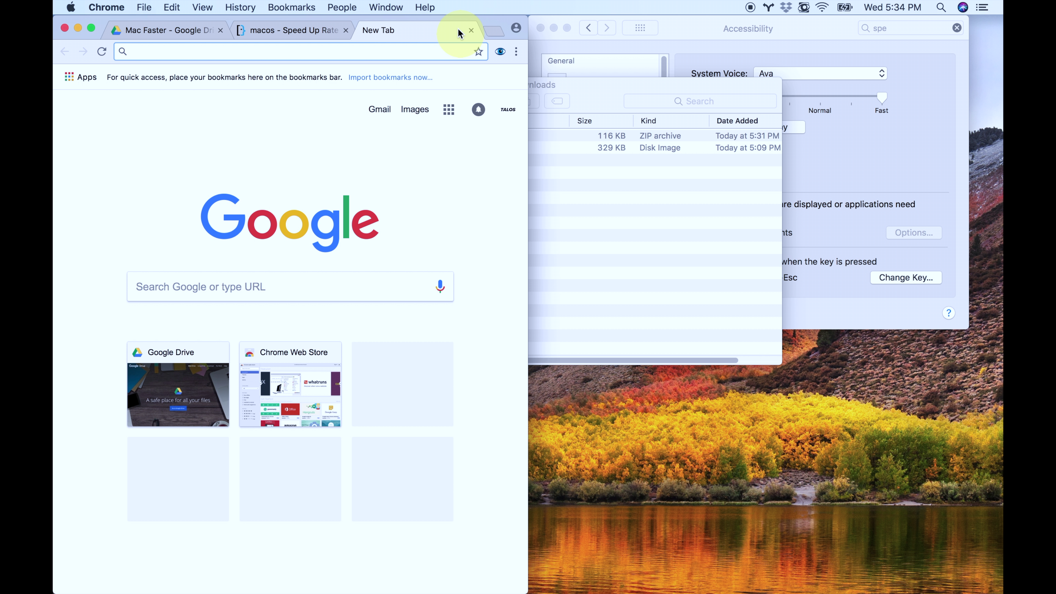
{"action": "type", "text": "project gutenb"}
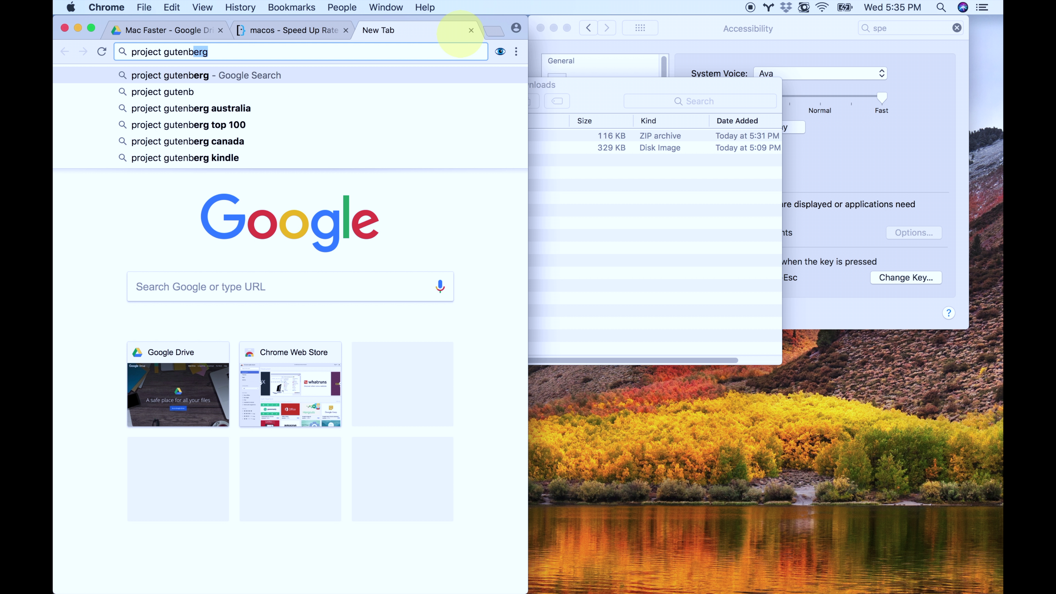
{"action": "key", "text": "Return"}
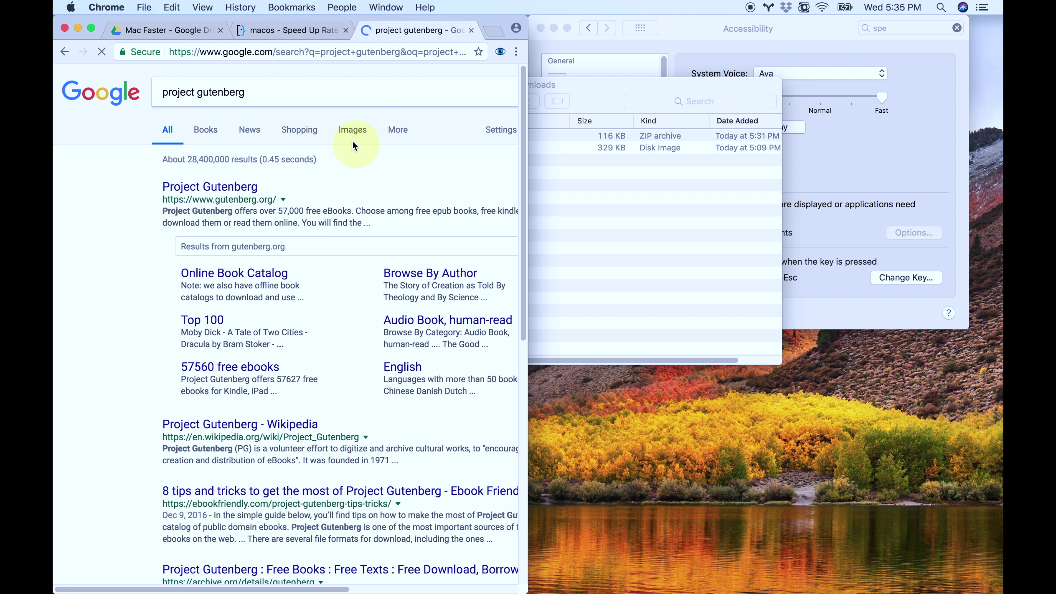
{"action": "left_click", "coordinate": [244, 188]}
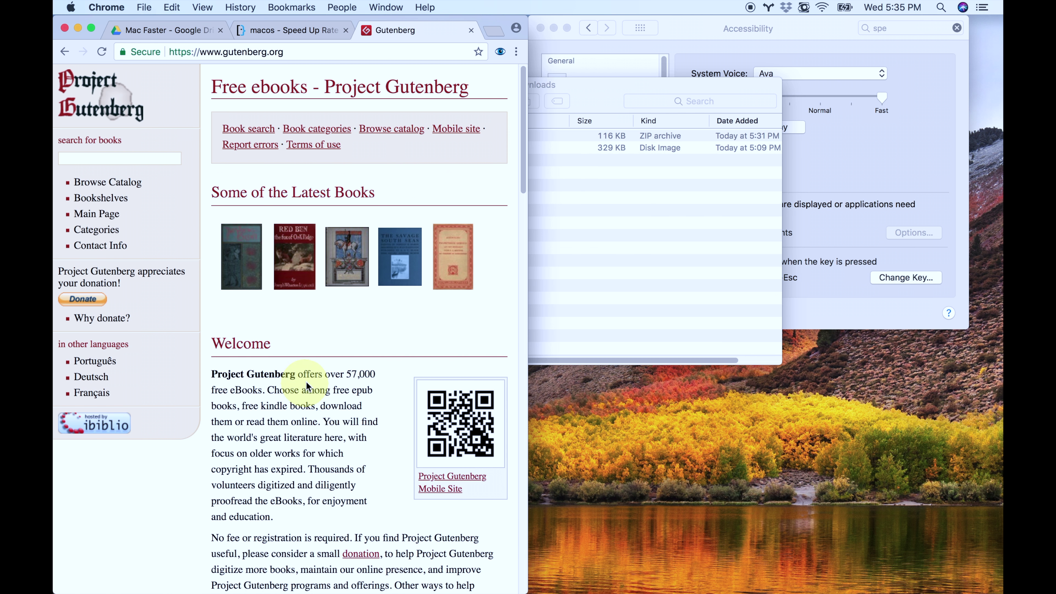
Step: Select the whole Welcome paragraph and bring up Chrome's Services submenu
{"action": "triple_click", "coordinate": [309, 387]}
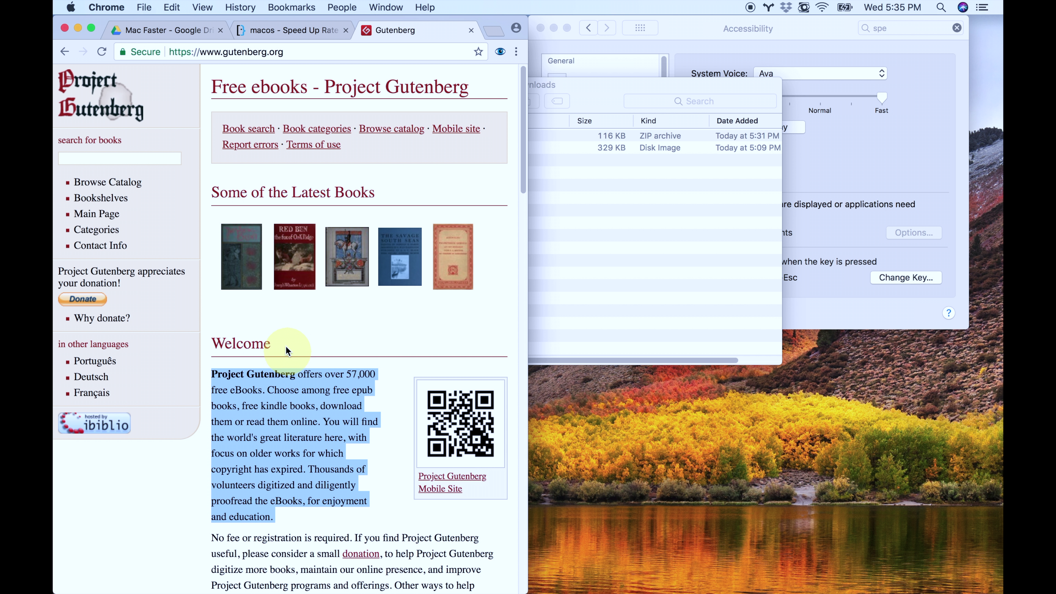
{"action": "left_click", "coordinate": [144, 8]}
{"action": "mouse_move", "coordinate": [121, 8]}
{"action": "mouse_move", "coordinate": [138, 97]}
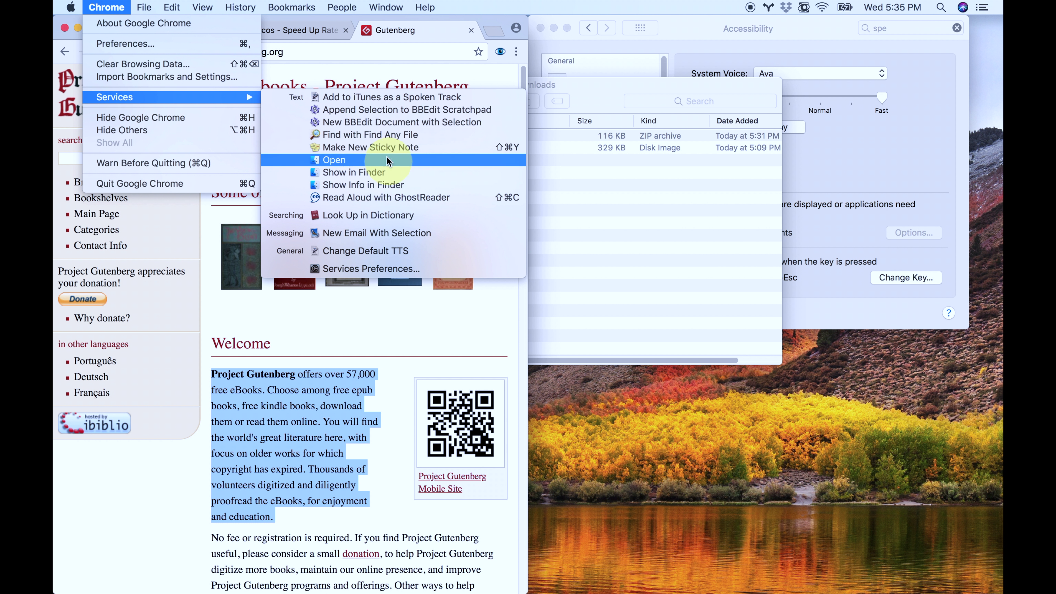
Step: Run Change Default TTS on the selected text and enter 400 words per minute
{"action": "left_click", "coordinate": [390, 253]}
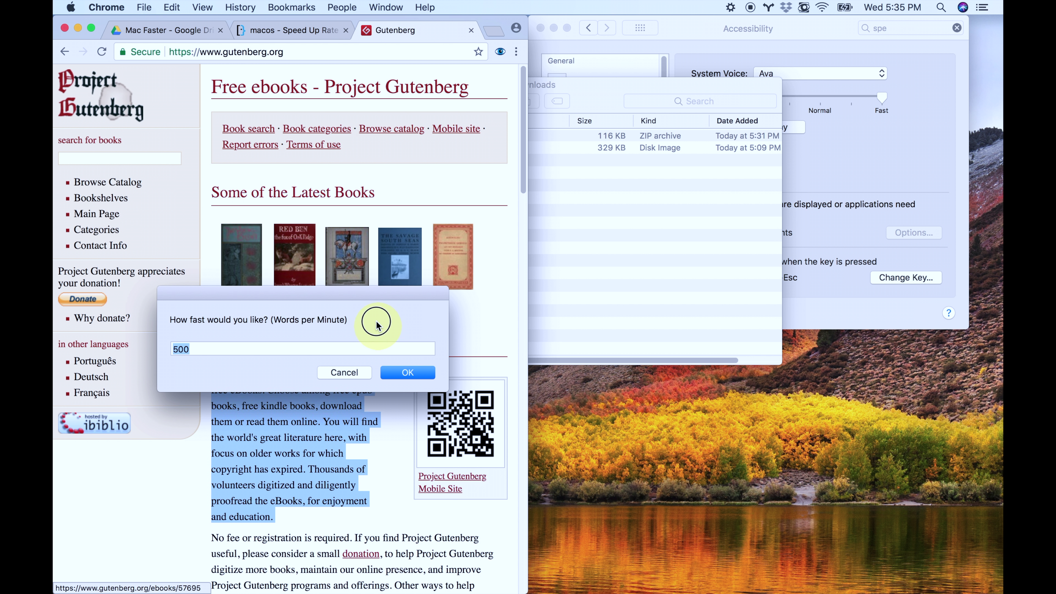
{"action": "left_click", "coordinate": [377, 324]}
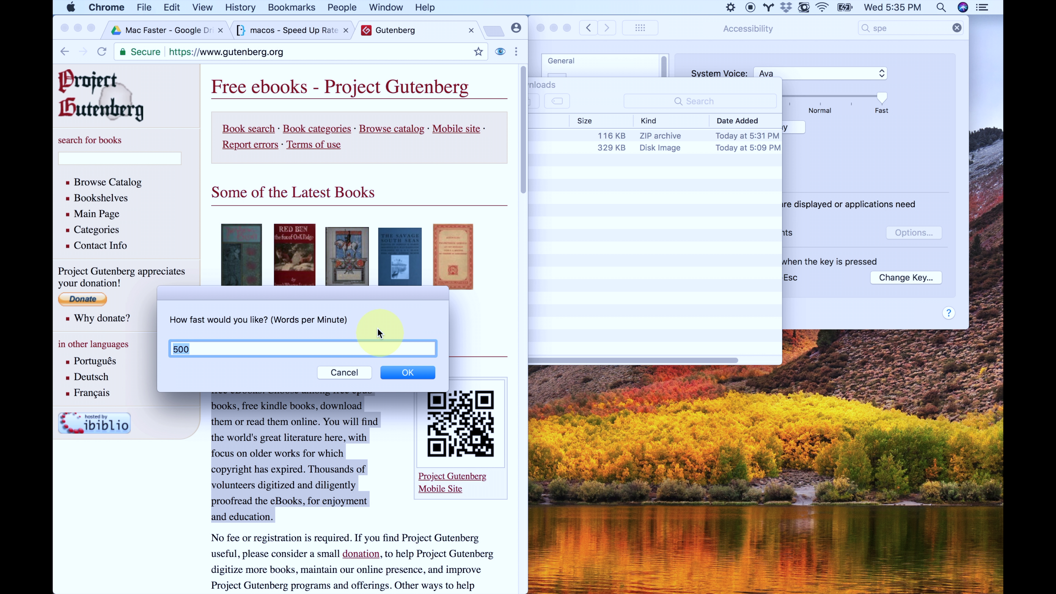
{"action": "type", "text": "400"}
{"action": "key", "text": "Return"}
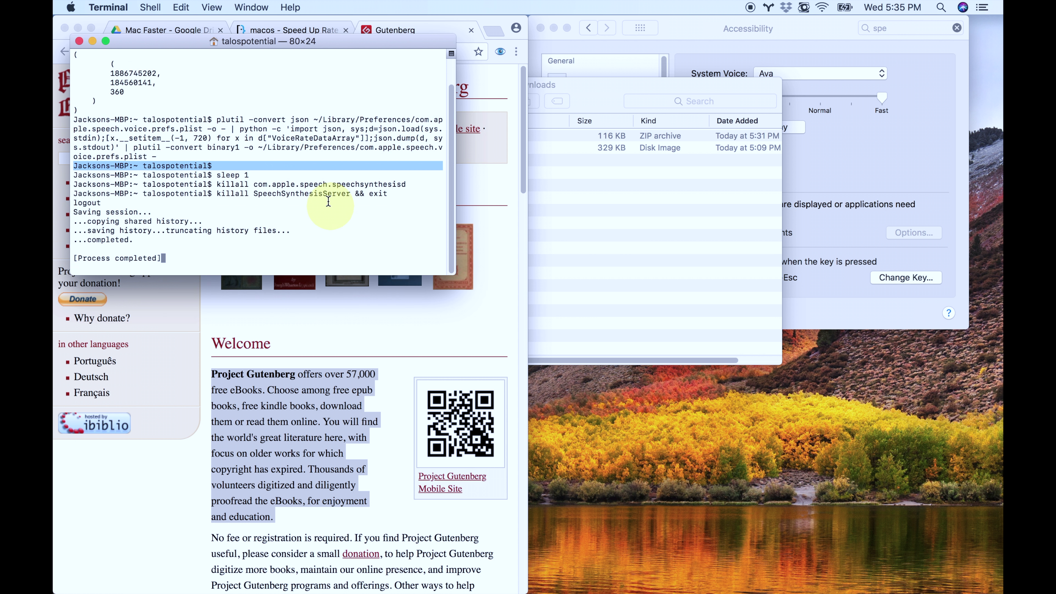
Step: Rerun Change Default TTS, confirm 300 words per minute, and return to the Gutenberg page
{"action": "left_click", "coordinate": [108, 7]}
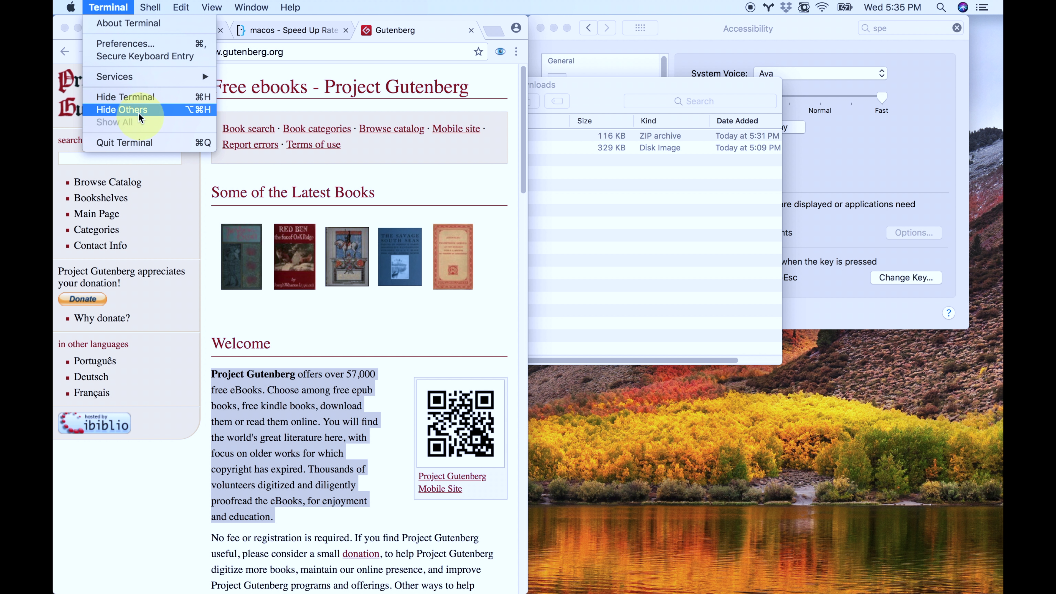
{"action": "mouse_move", "coordinate": [196, 76]}
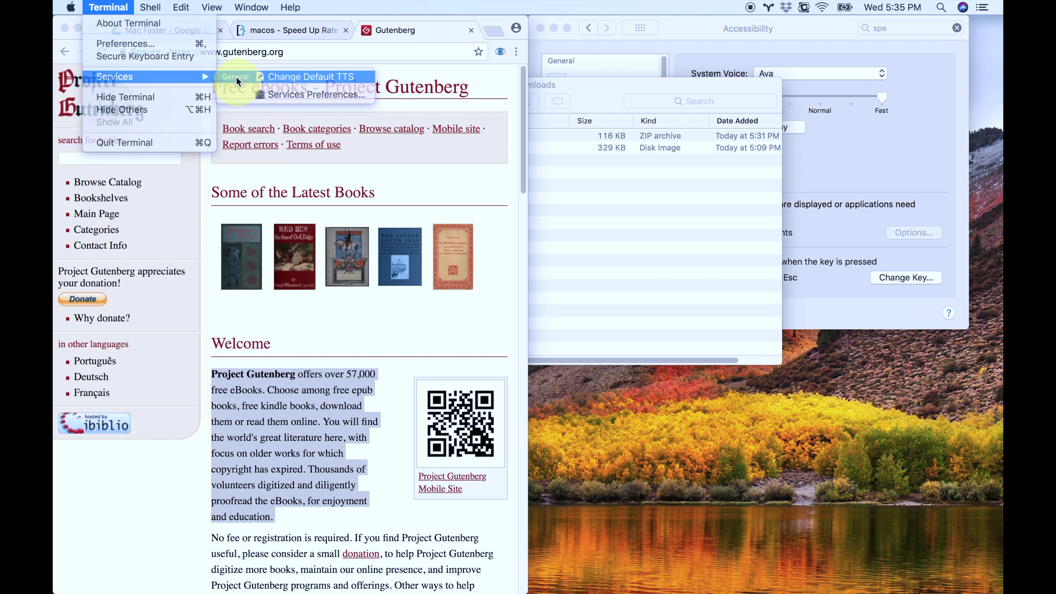
{"action": "left_click", "coordinate": [237, 77]}
{"action": "left_click", "coordinate": [327, 346]}
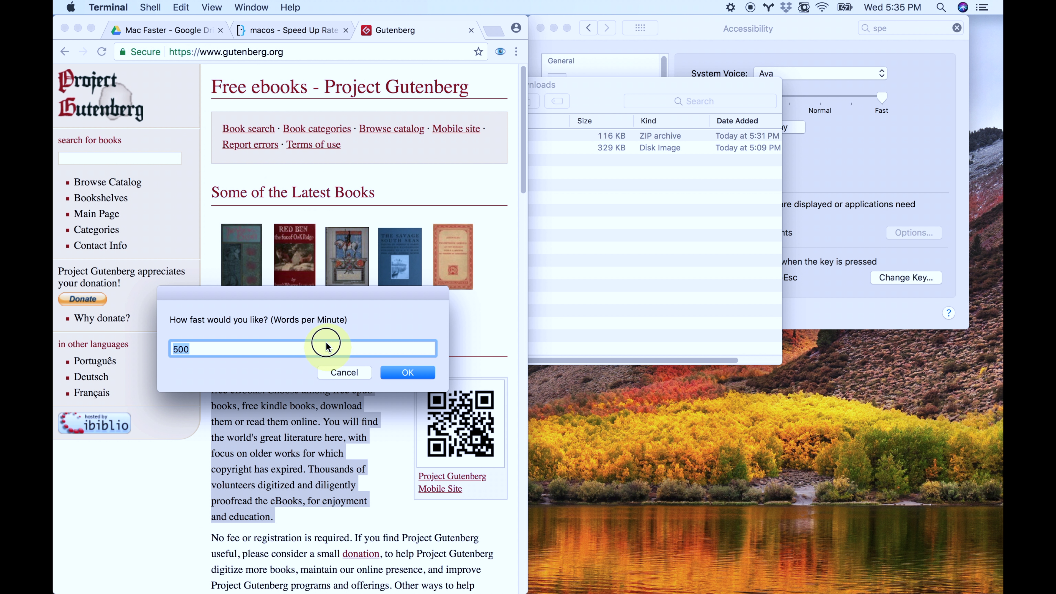
{"action": "key", "text": "Return"}
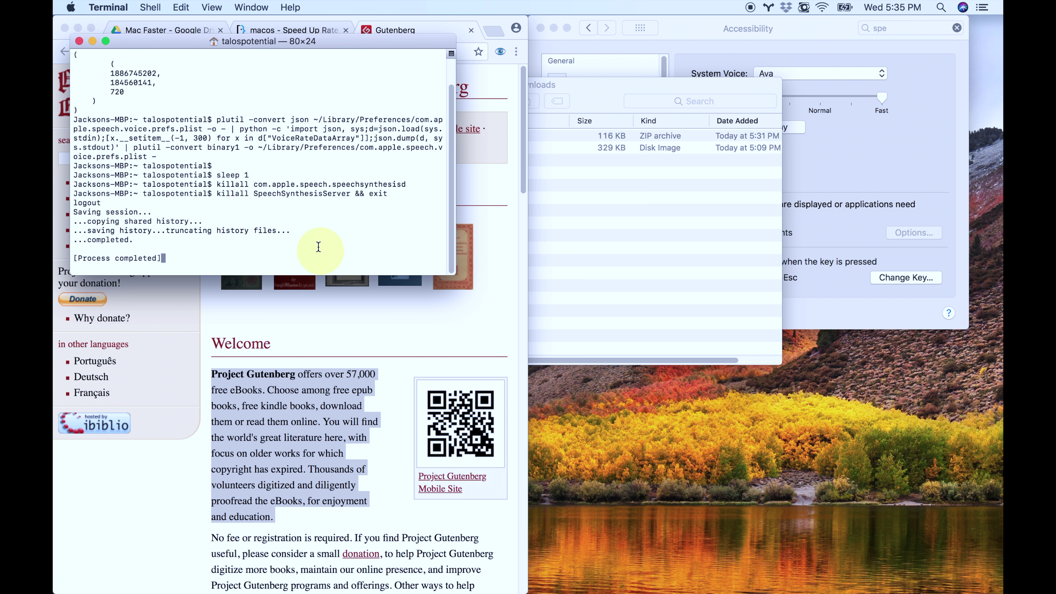
{"action": "left_click", "coordinate": [335, 400]}
{"action": "key", "text": "super+c"}
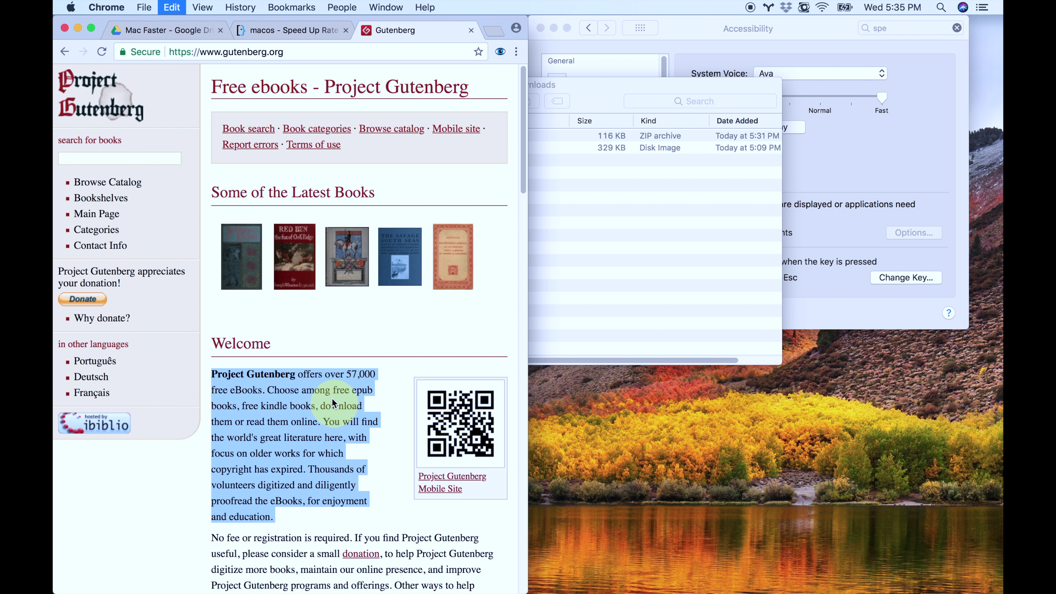